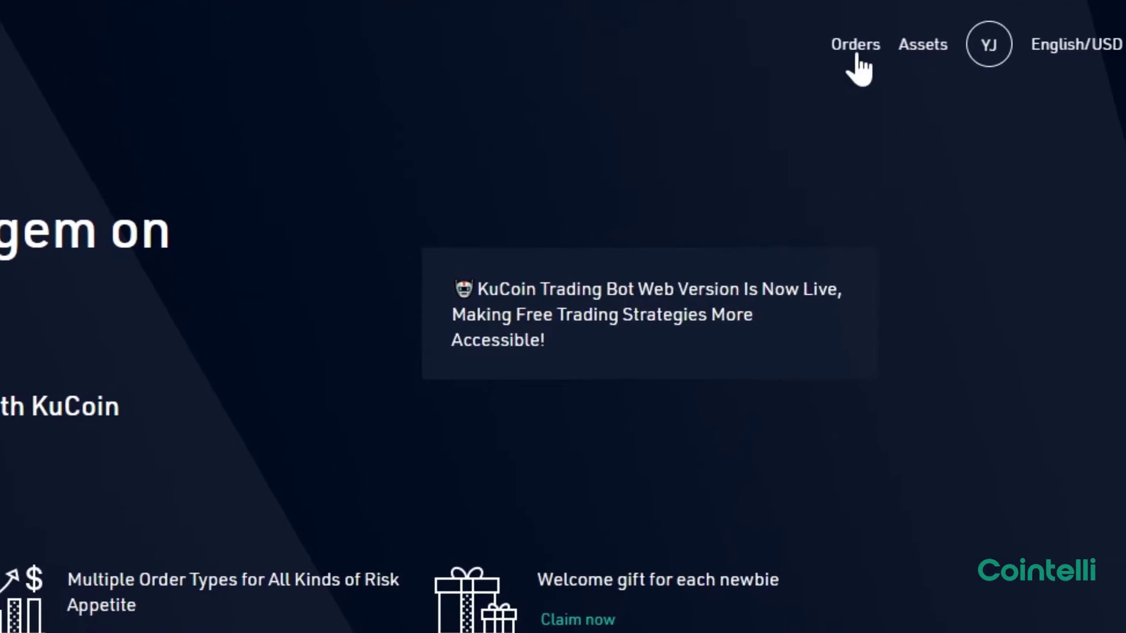
Go to Spot Orders' Trade History and start an Export to CSV
{"action": "mouse_move", "coordinate": [899, 69]}
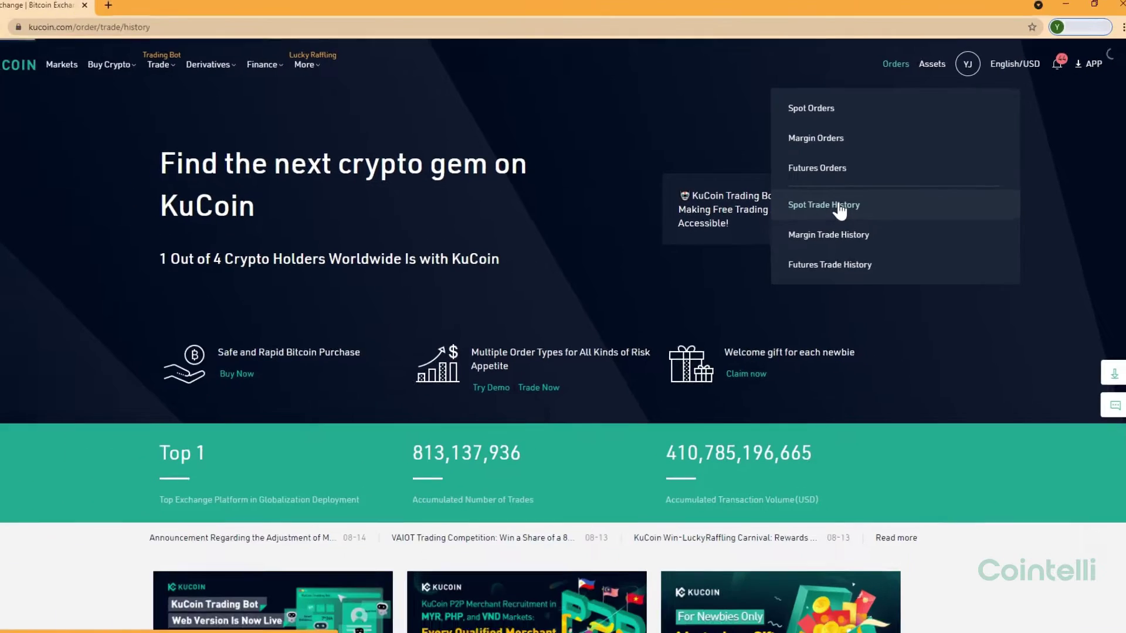
{"action": "left_click", "coordinate": [752, 311]}
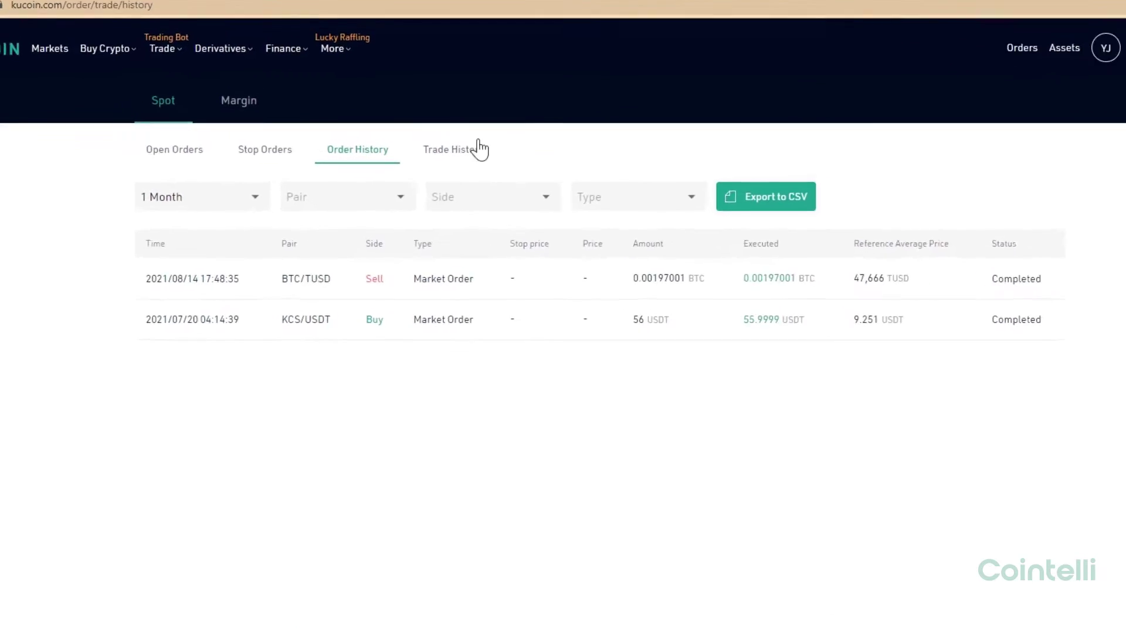
{"action": "left_click", "coordinate": [462, 155]}
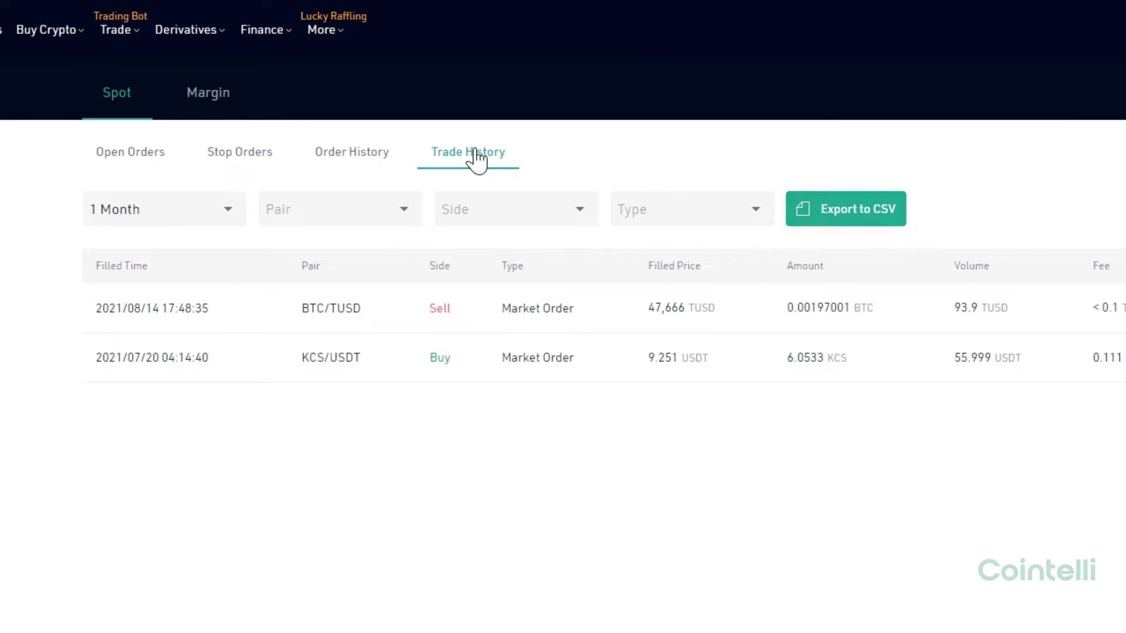
{"action": "left_click", "coordinate": [819, 220]}
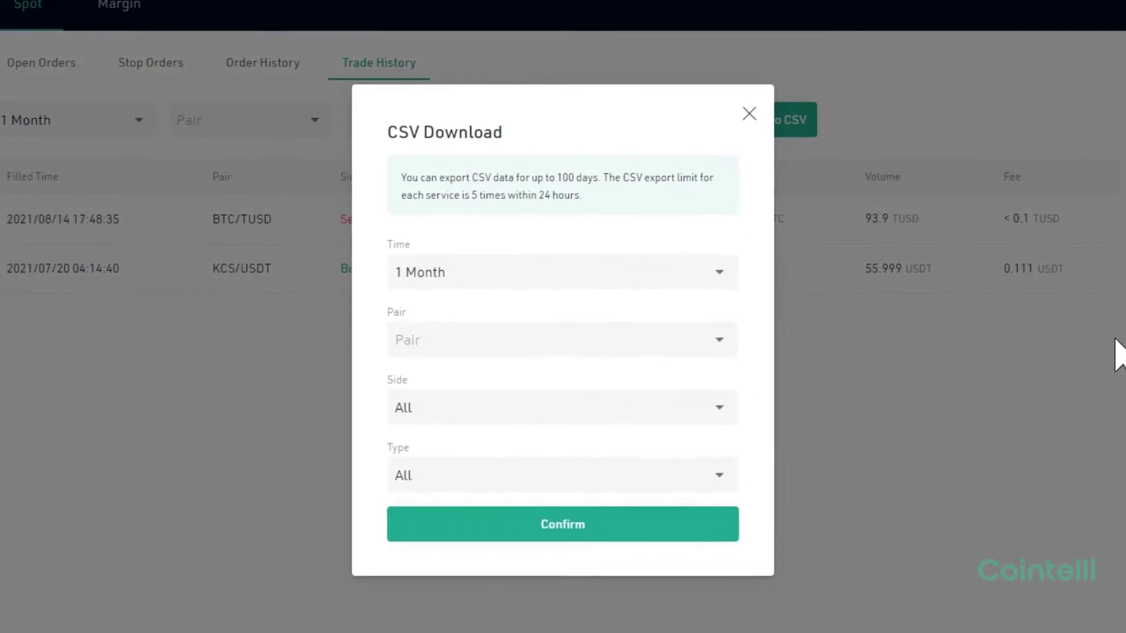
Switch the export time to a custom range starting May 9, 2021
{"action": "left_click", "coordinate": [641, 285]}
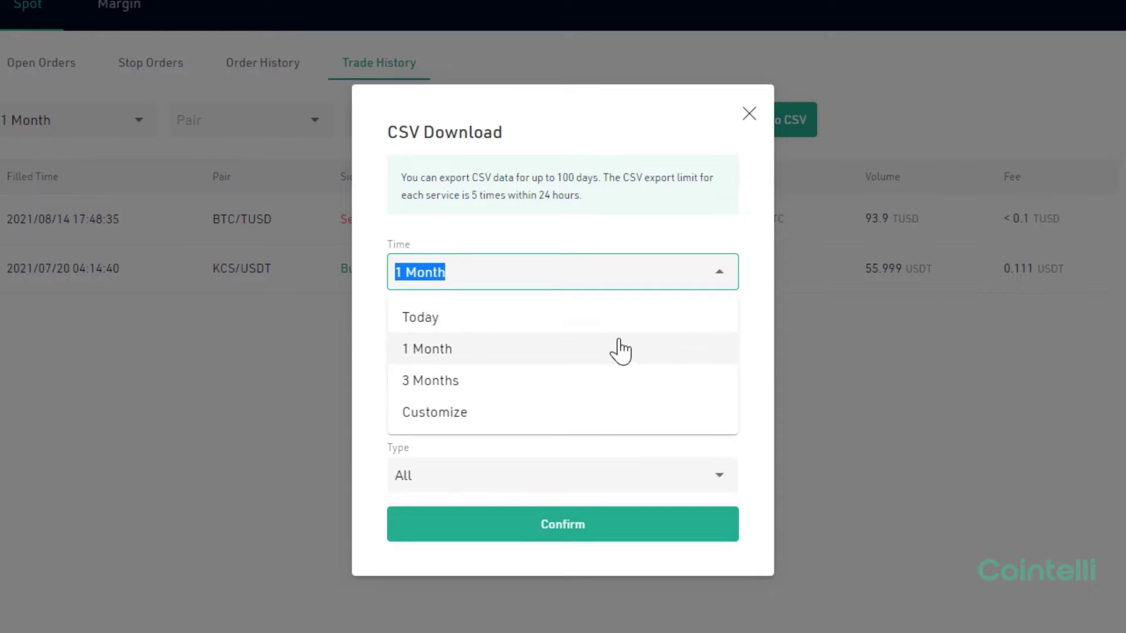
{"action": "left_click", "coordinate": [614, 412]}
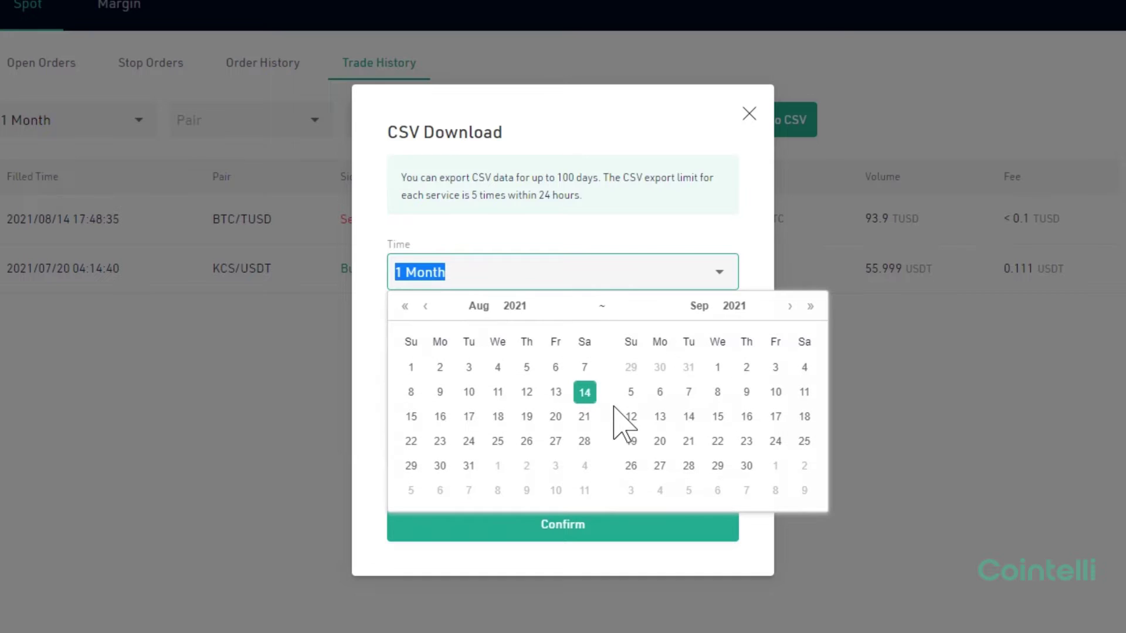
{"action": "left_click", "coordinate": [425, 306]}
{"action": "left_click", "coordinate": [426, 306]}
{"action": "left_click", "coordinate": [426, 306]}
{"action": "left_click", "coordinate": [425, 306]}
{"action": "left_click", "coordinate": [426, 306]}
{"action": "left_click", "coordinate": [426, 306]}
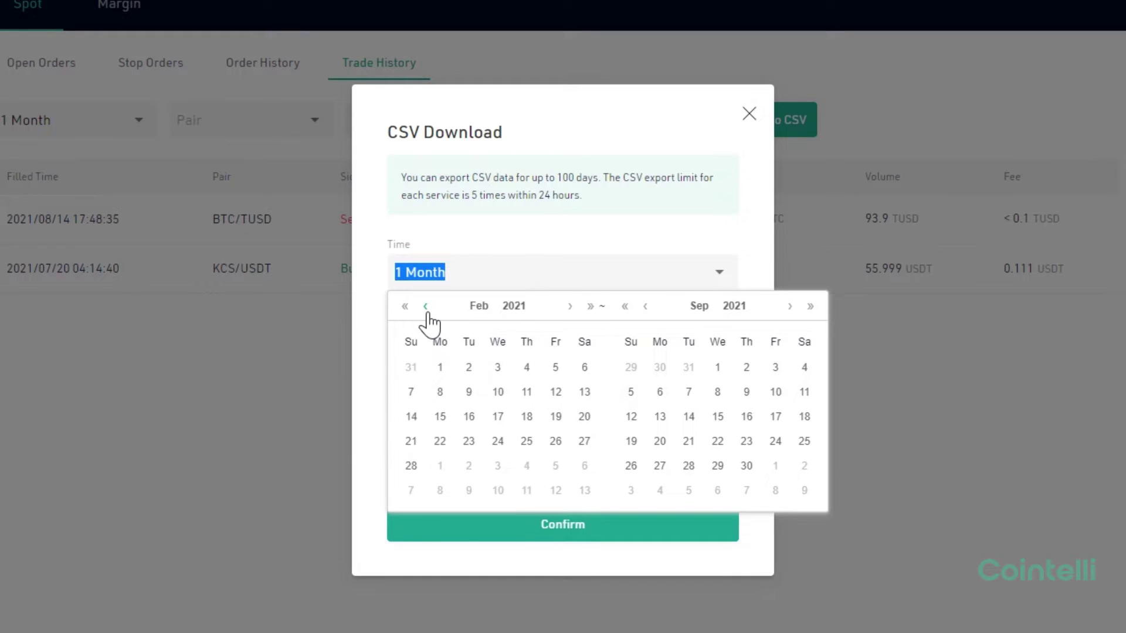
{"action": "left_click", "coordinate": [427, 311]}
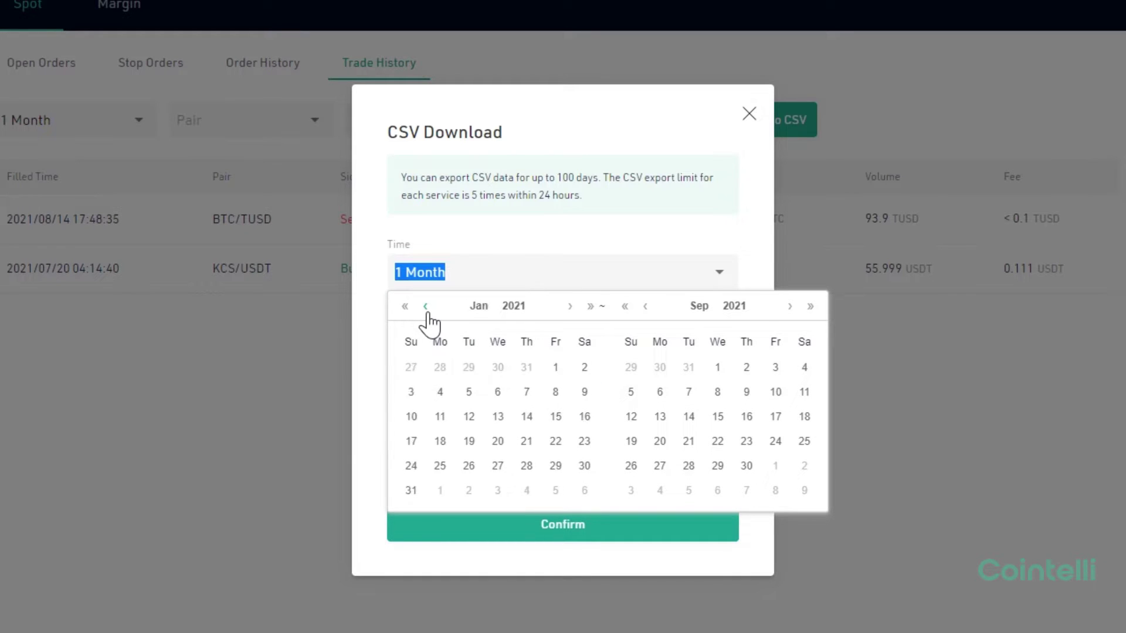
{"action": "left_click", "coordinate": [567, 306]}
{"action": "left_click", "coordinate": [567, 306]}
{"action": "left_click", "coordinate": [567, 306]}
{"action": "left_click", "coordinate": [567, 306]}
{"action": "left_click", "coordinate": [568, 306]}
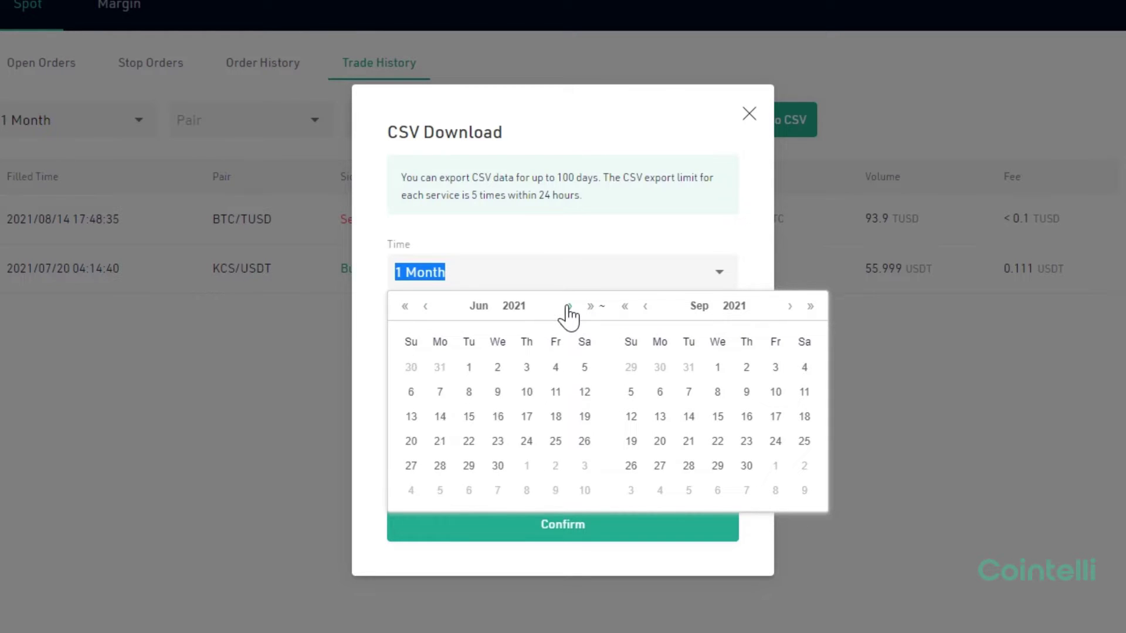
{"action": "left_click", "coordinate": [568, 306]}
{"action": "left_click", "coordinate": [567, 306]}
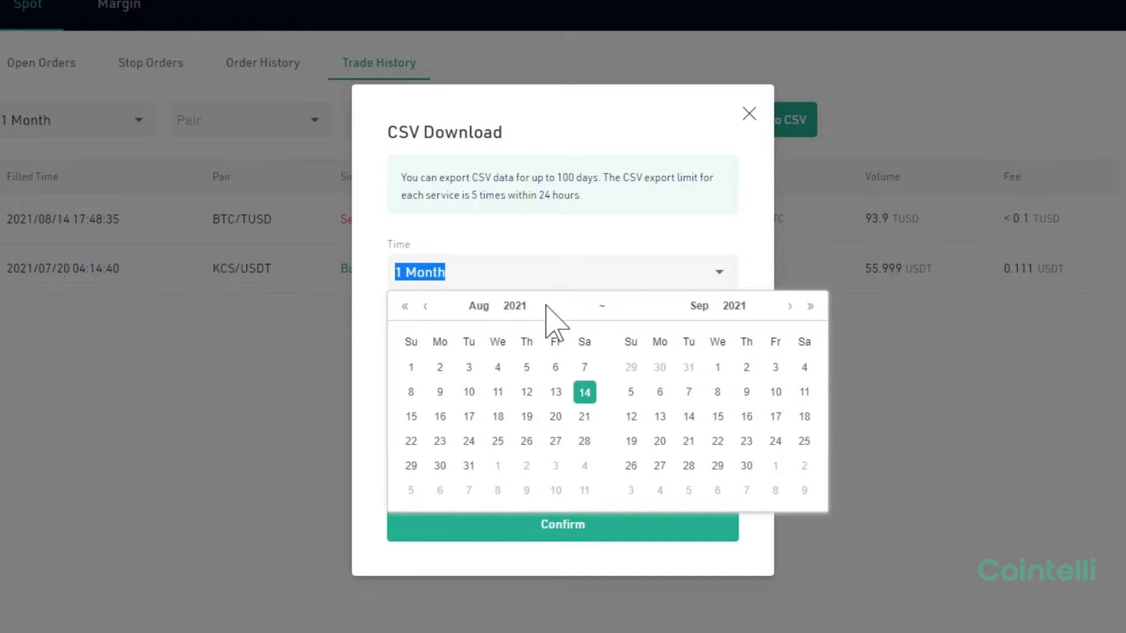
{"action": "left_click", "coordinate": [425, 306]}
{"action": "left_click", "coordinate": [425, 306]}
{"action": "left_click", "coordinate": [426, 306]}
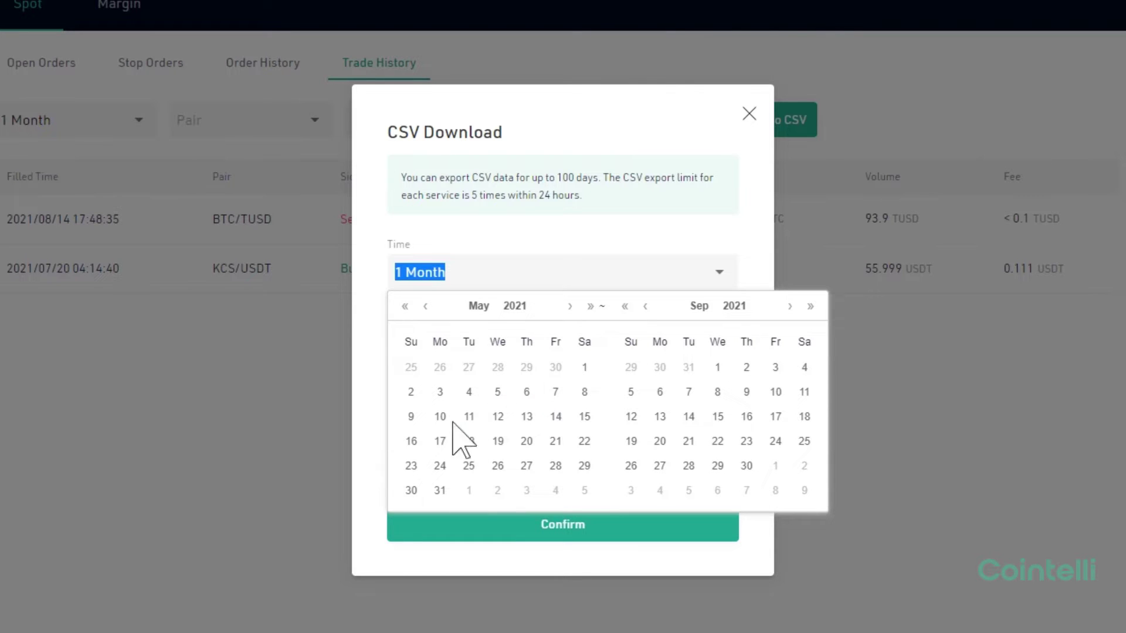
{"action": "left_click", "coordinate": [411, 417]}
Set the range end to August 9, 2021
{"action": "left_click", "coordinate": [790, 306]}
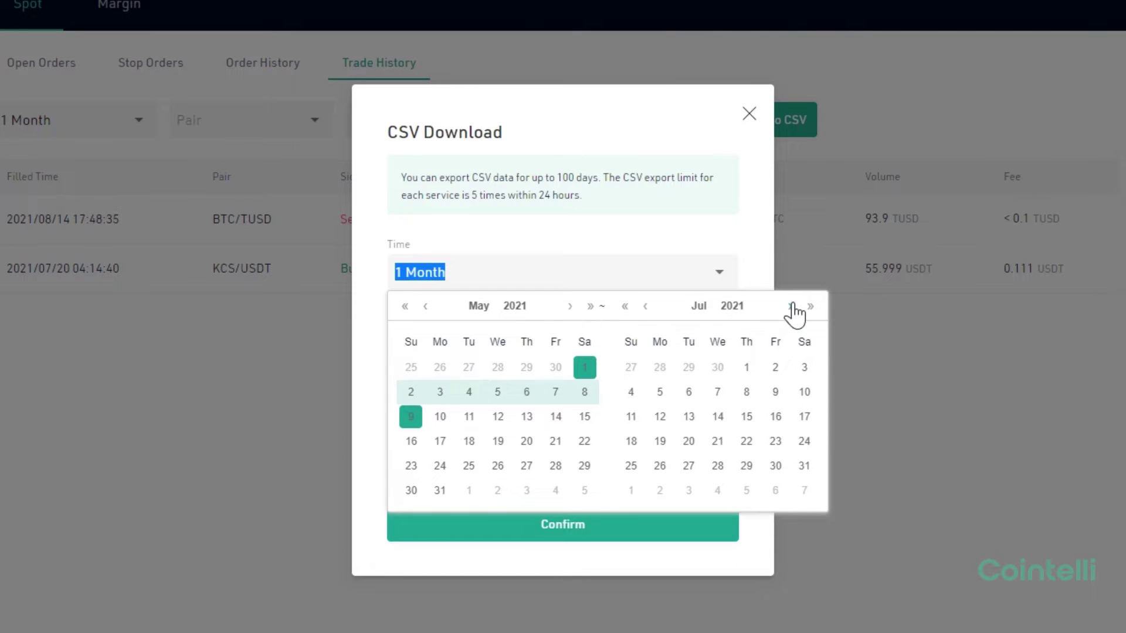
{"action": "left_click", "coordinate": [790, 306]}
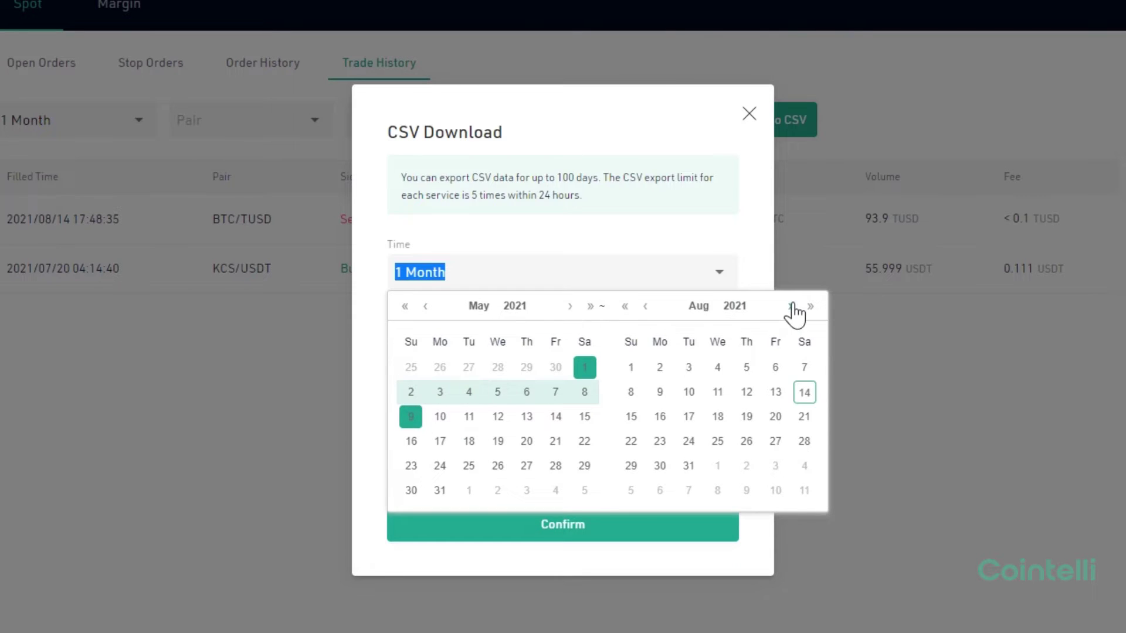
{"action": "left_click", "coordinate": [661, 395]}
Set pair, side and order type to All and confirm the trade history CSV export
{"action": "left_click", "coordinate": [698, 339]}
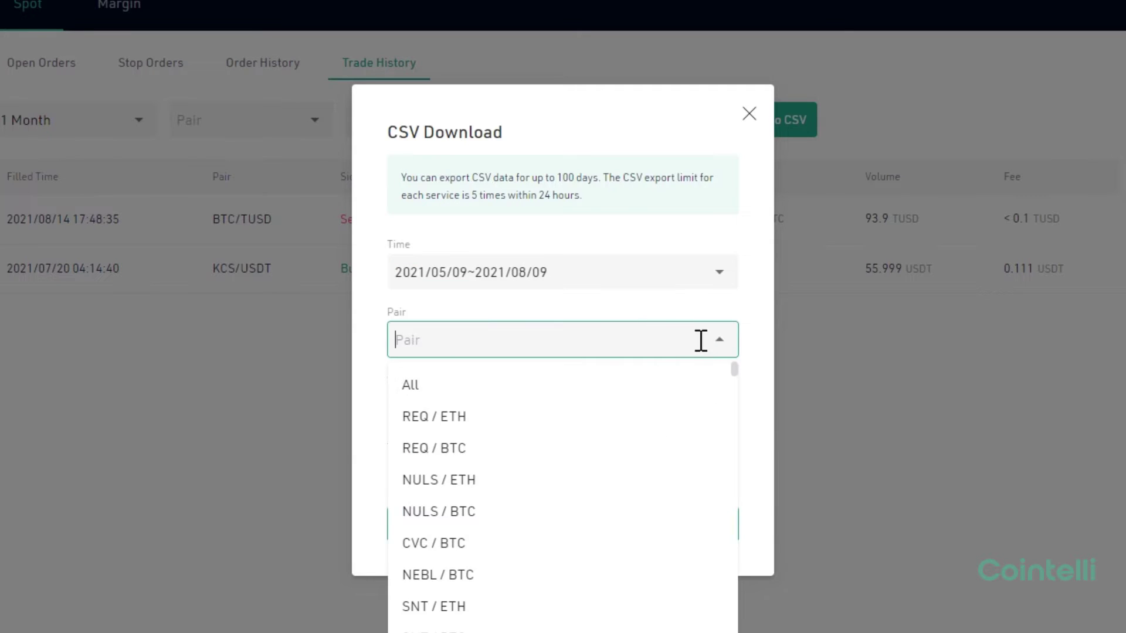
{"action": "left_click", "coordinate": [690, 378]}
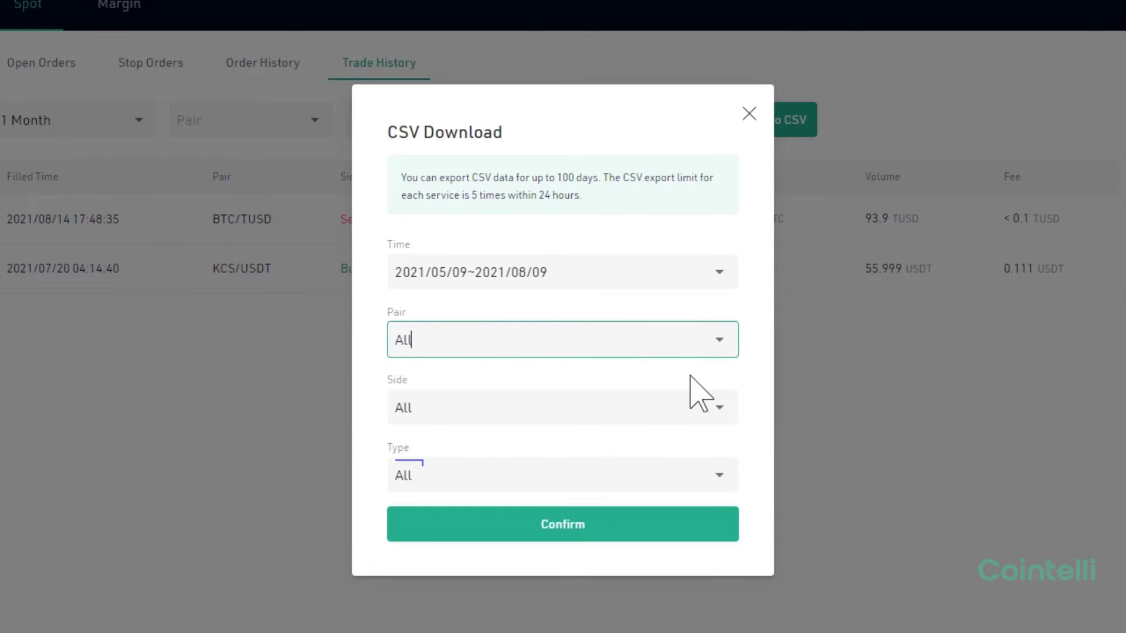
{"action": "left_click", "coordinate": [710, 407]}
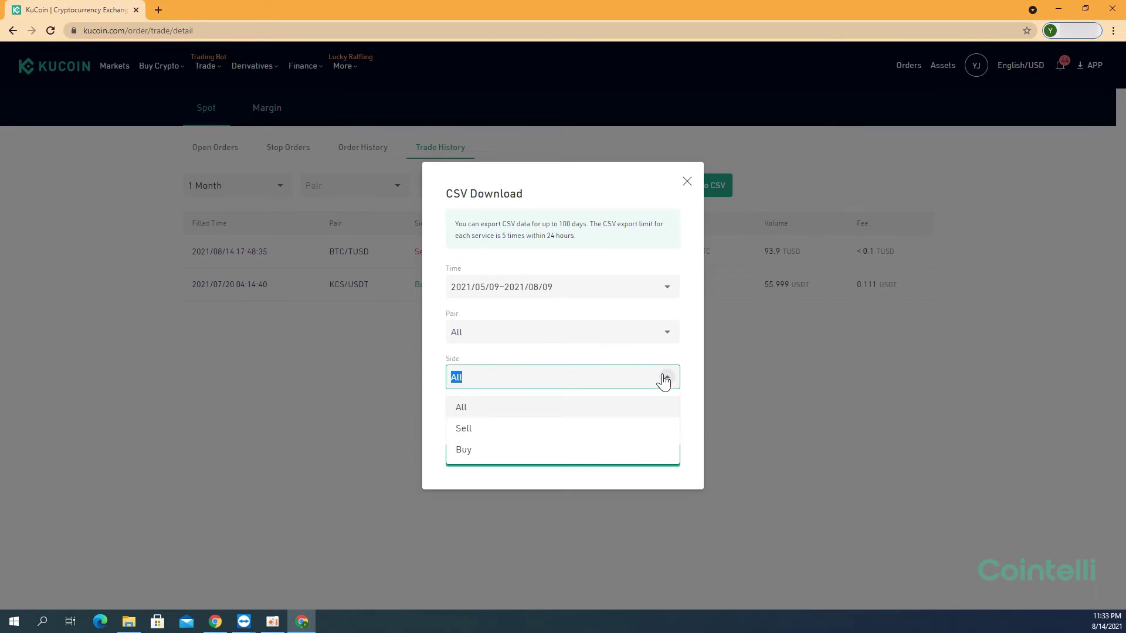
{"action": "left_click", "coordinate": [710, 407]}
{"action": "left_click", "coordinate": [660, 418]}
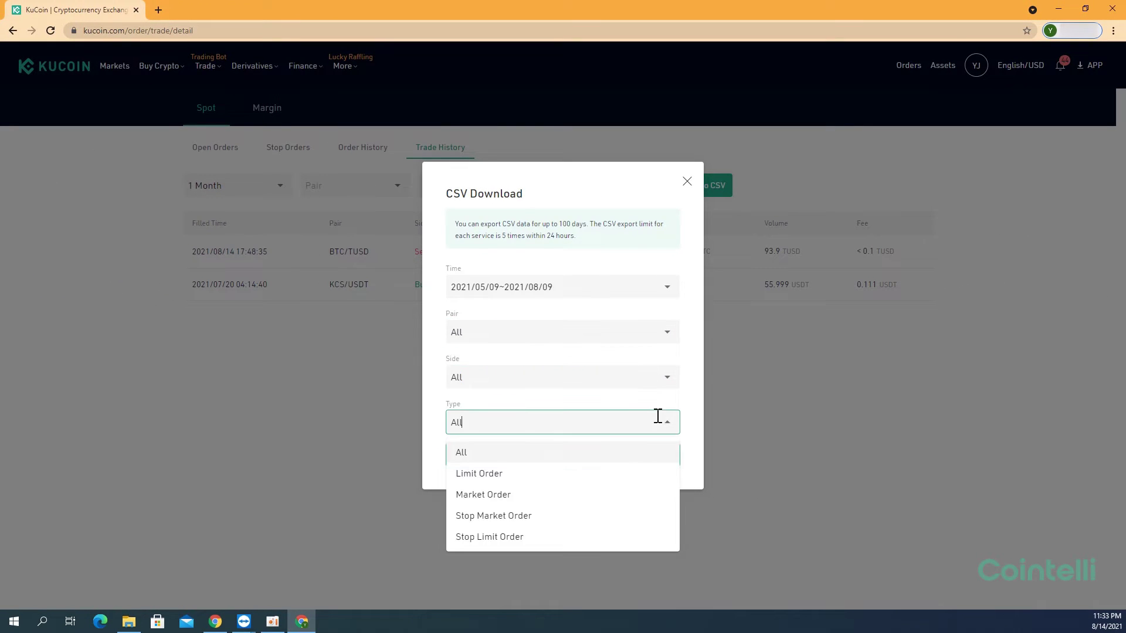
{"action": "left_click", "coordinate": [652, 456]}
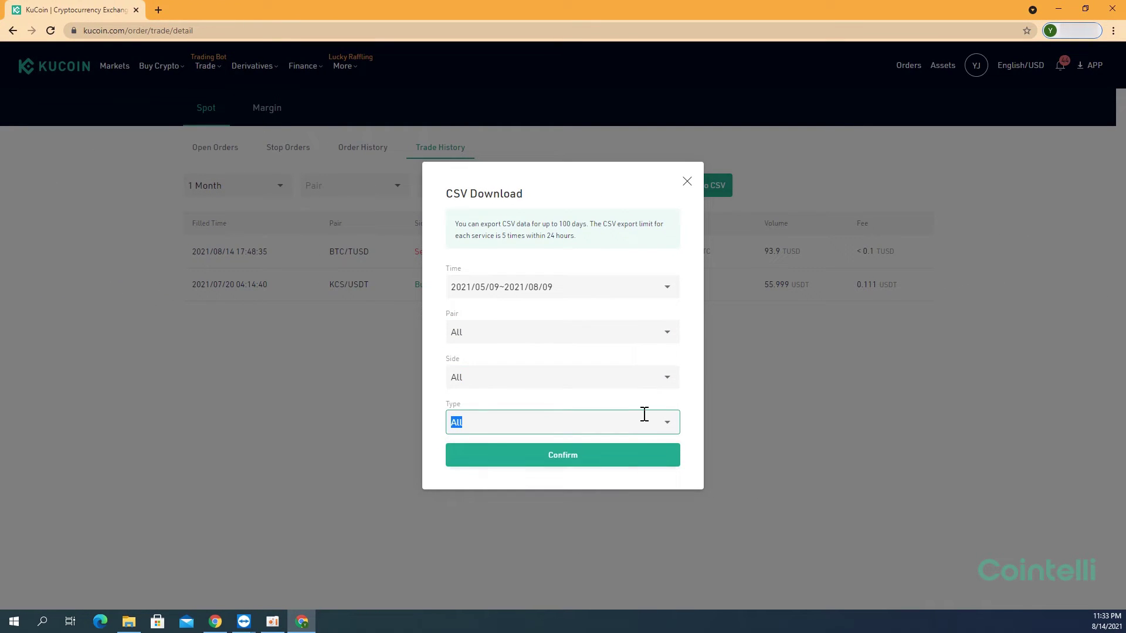
{"action": "left_click", "coordinate": [628, 456]}
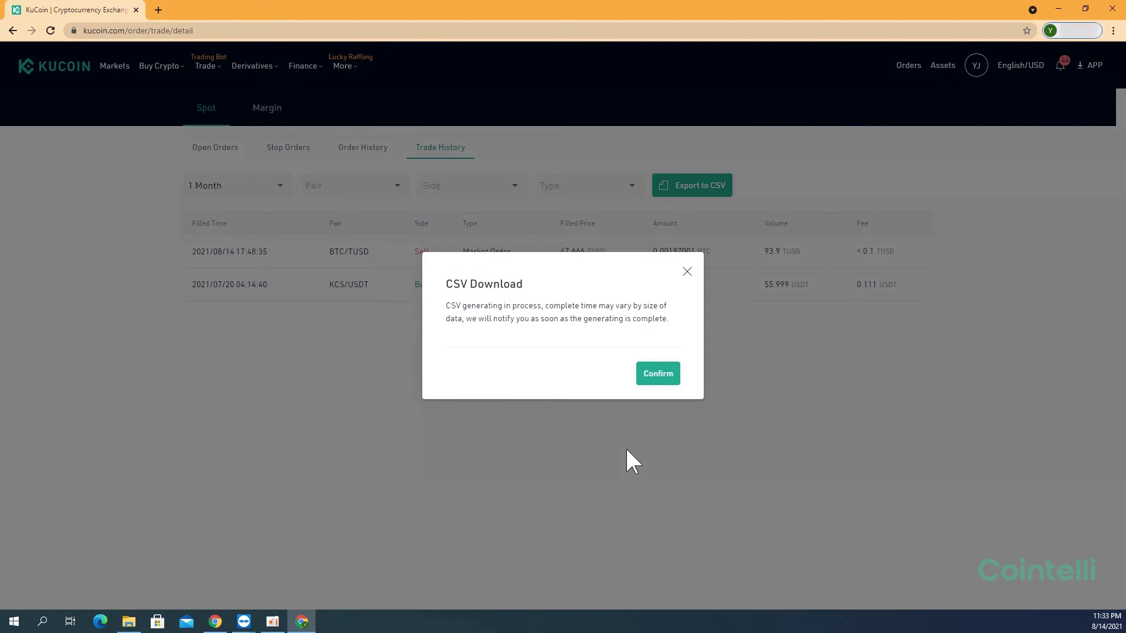
Dismiss the CSV generation notice and go to Assets' Deposit & Withdrawal History page
{"action": "left_click", "coordinate": [658, 374]}
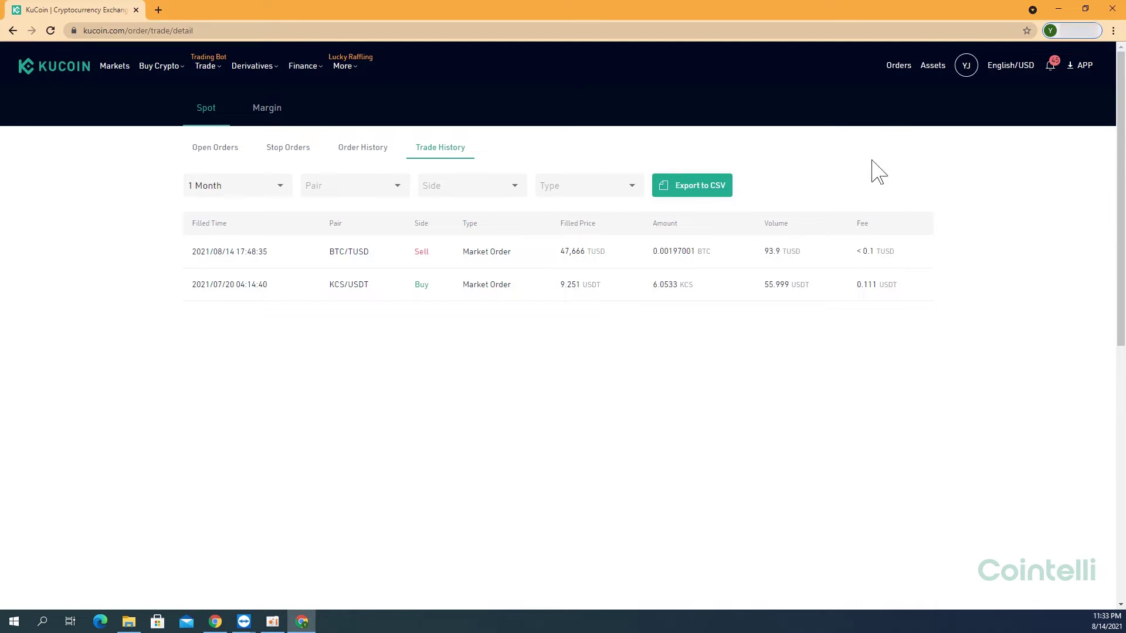
{"action": "mouse_move", "coordinate": [926, 69]}
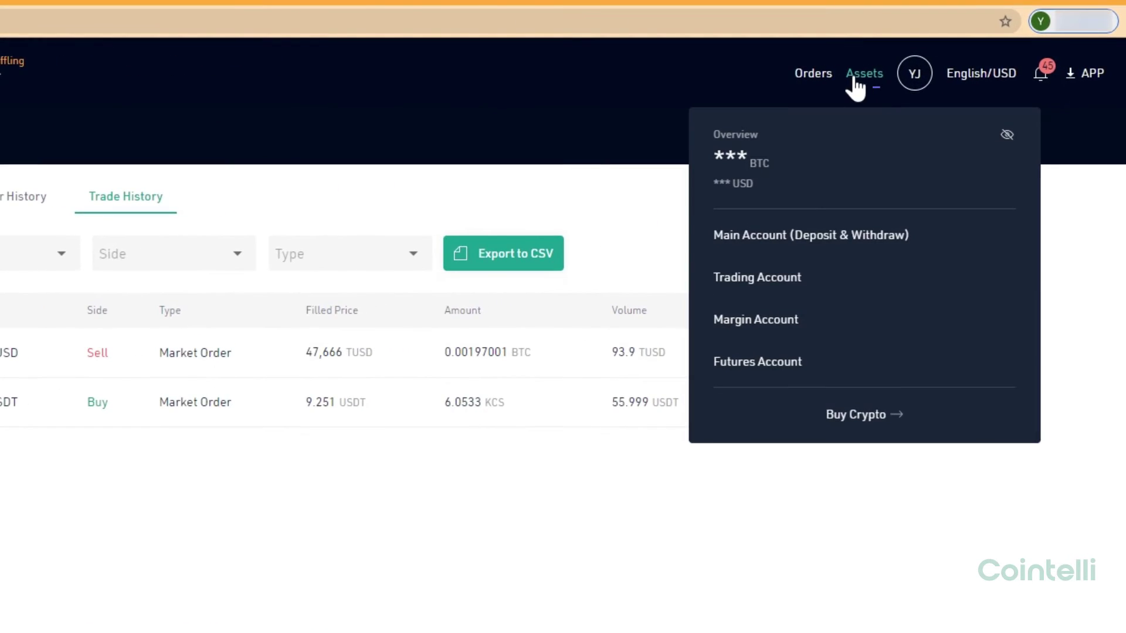
{"action": "left_click", "coordinate": [856, 82]}
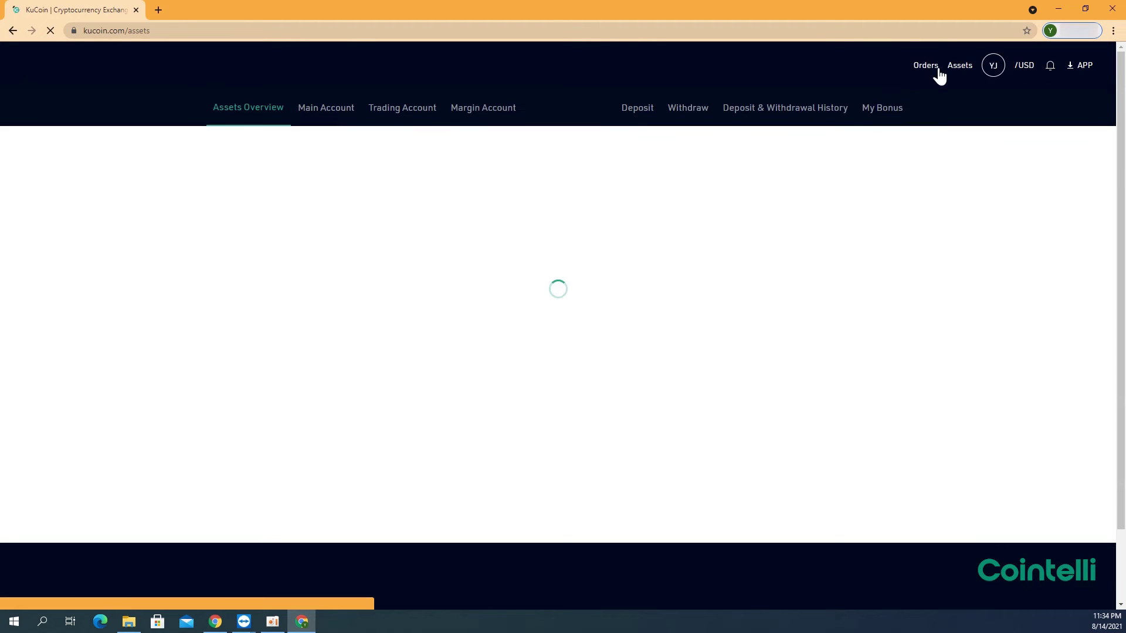
{"action": "left_click", "coordinate": [803, 112]}
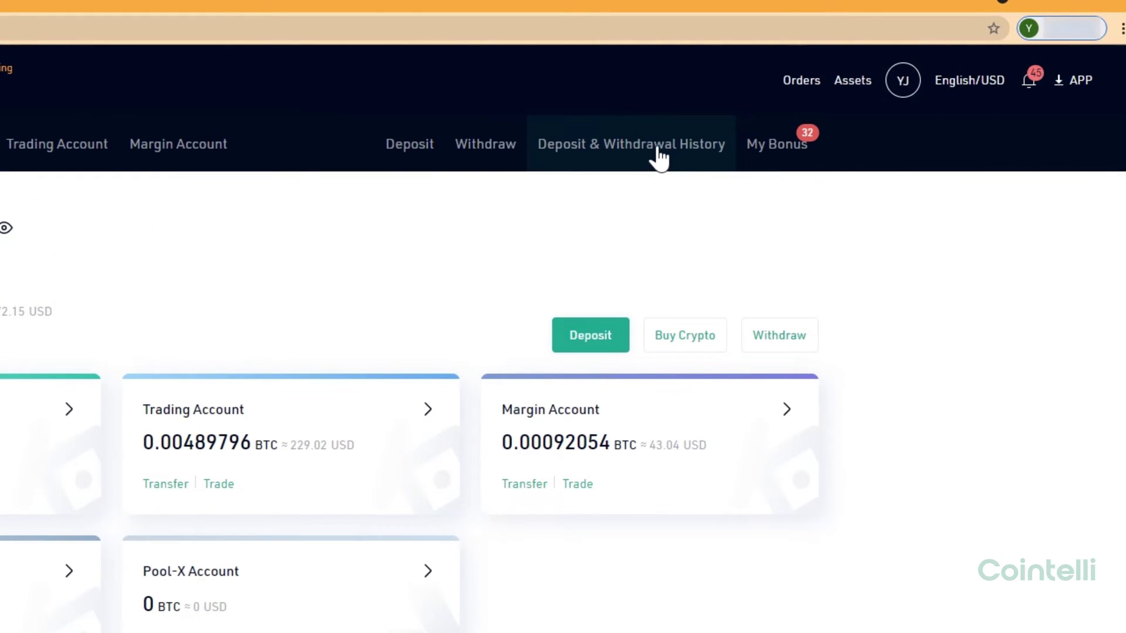
{"action": "left_click", "coordinate": [659, 154]}
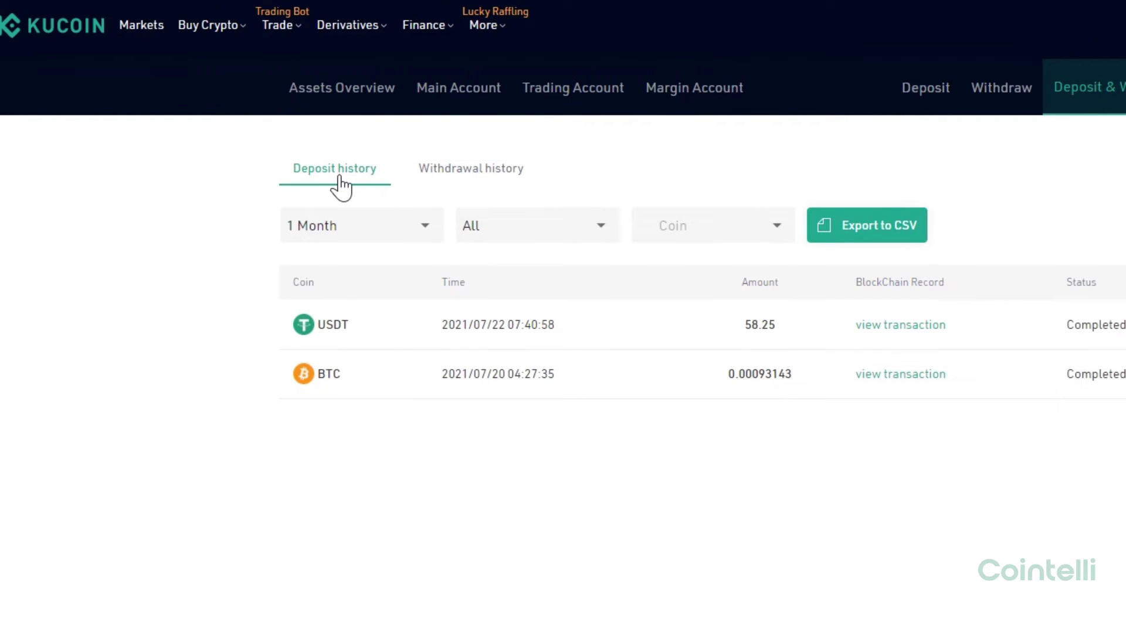
Show the withdrawal history, briefly trying a custom date range before closing it unchanged
{"action": "left_click", "coordinate": [450, 189]}
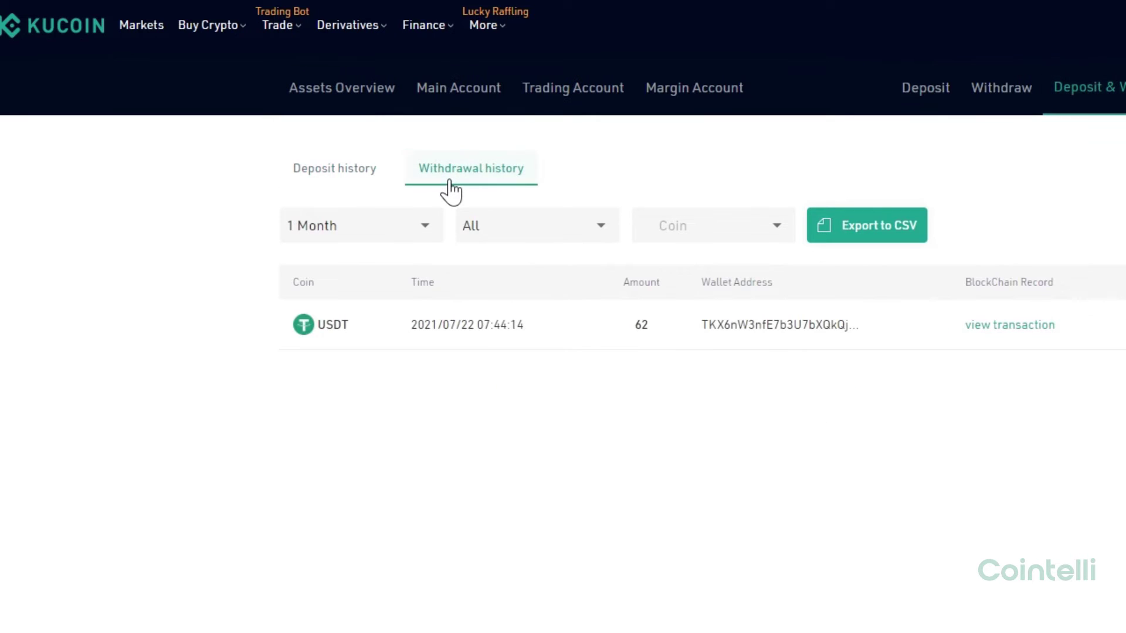
{"action": "left_click", "coordinate": [415, 236]}
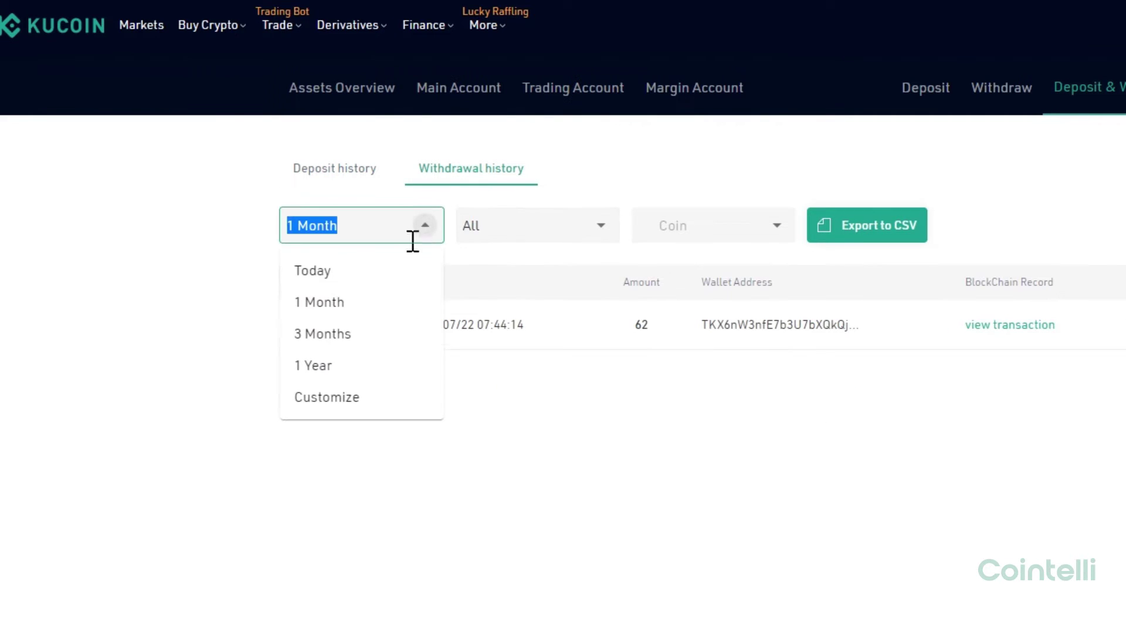
{"action": "left_click", "coordinate": [354, 399]}
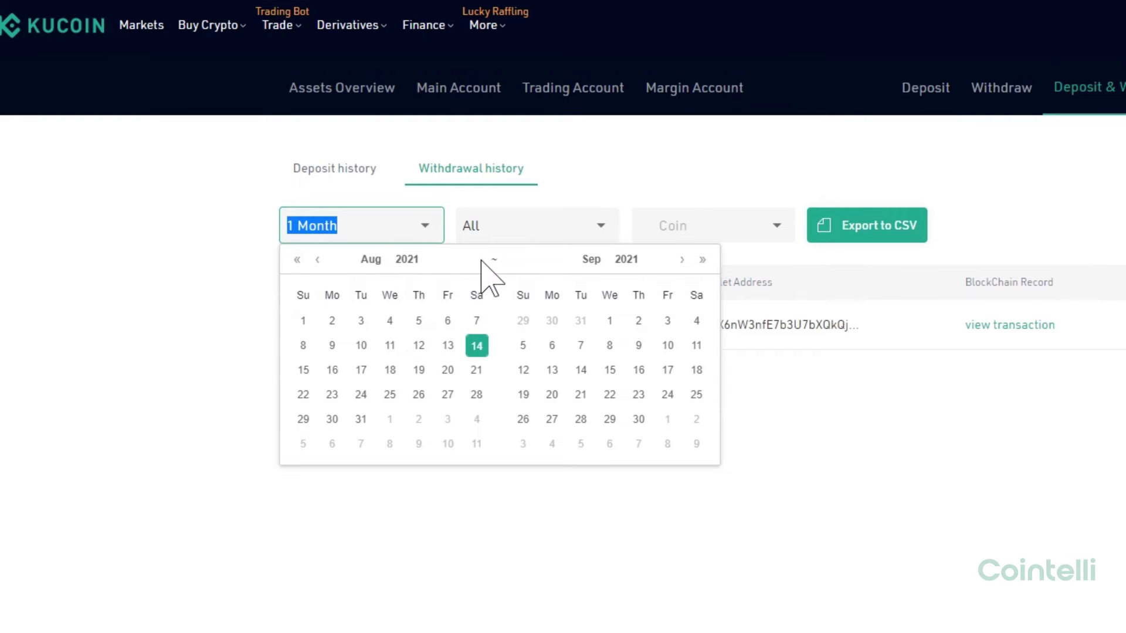
{"action": "left_click", "coordinate": [411, 202]}
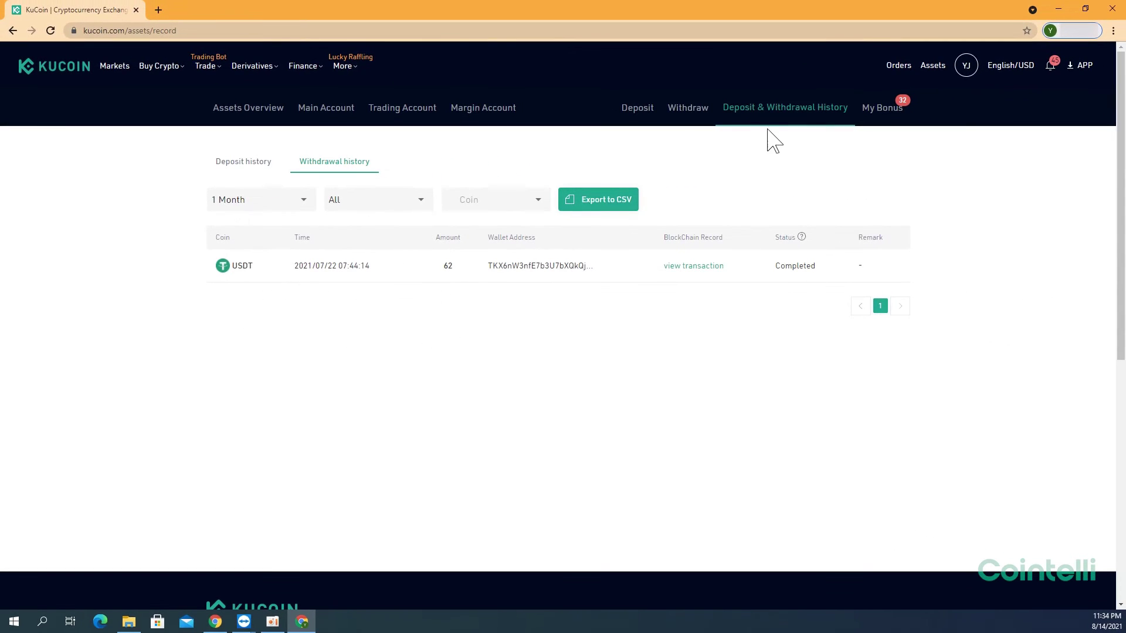
{"action": "mouse_move", "coordinate": [966, 70]}
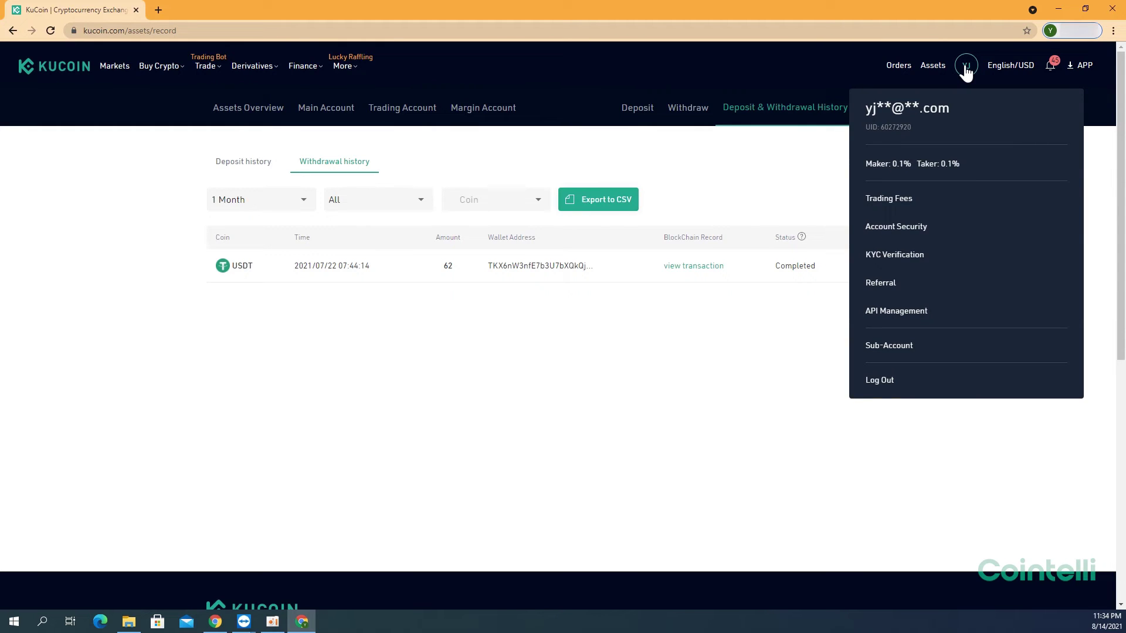
From User Profile's Download CSV list, download the newest Trading List export
{"action": "left_click", "coordinate": [966, 69]}
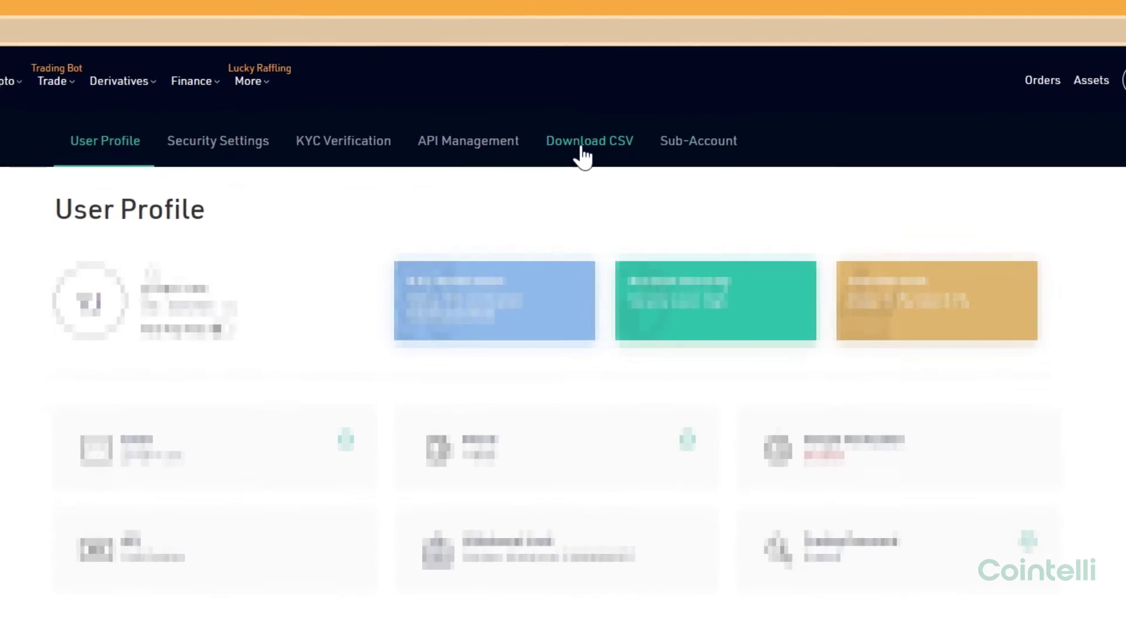
{"action": "left_click", "coordinate": [584, 154]}
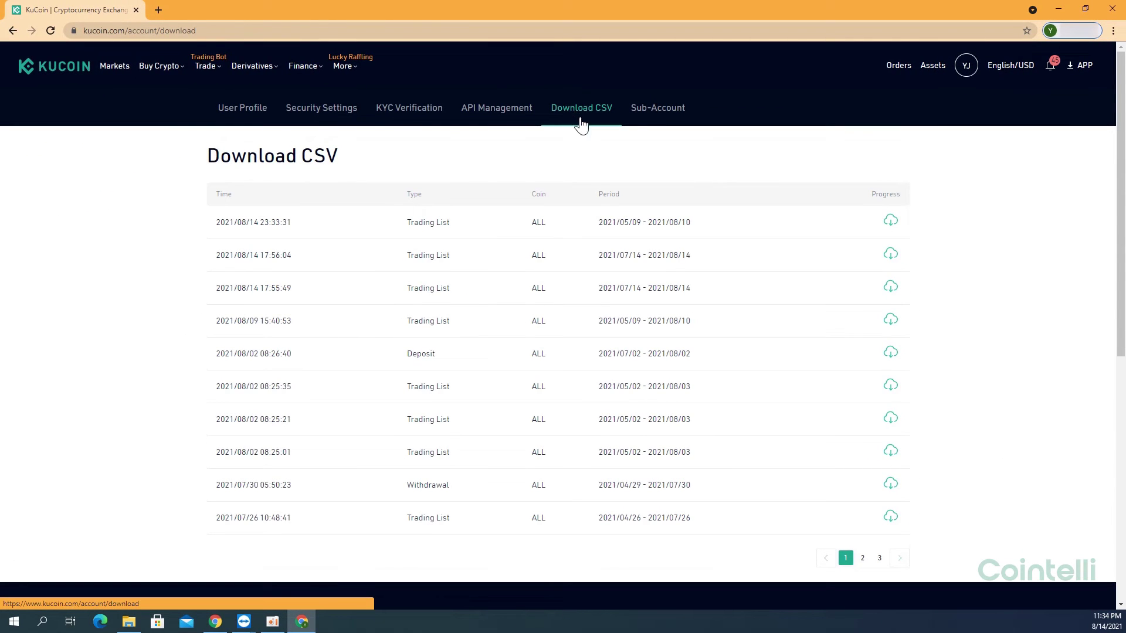
{"action": "scroll", "coordinate": [592, 182], "scroll_direction": "down", "scroll_amount": 1}
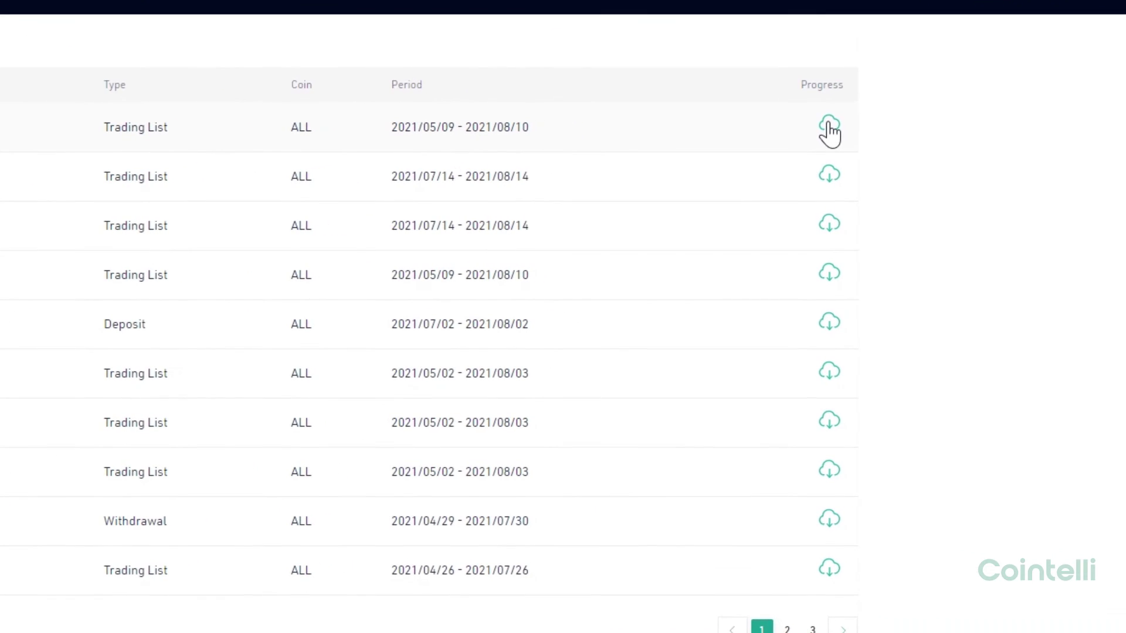
{"action": "left_click", "coordinate": [890, 163]}
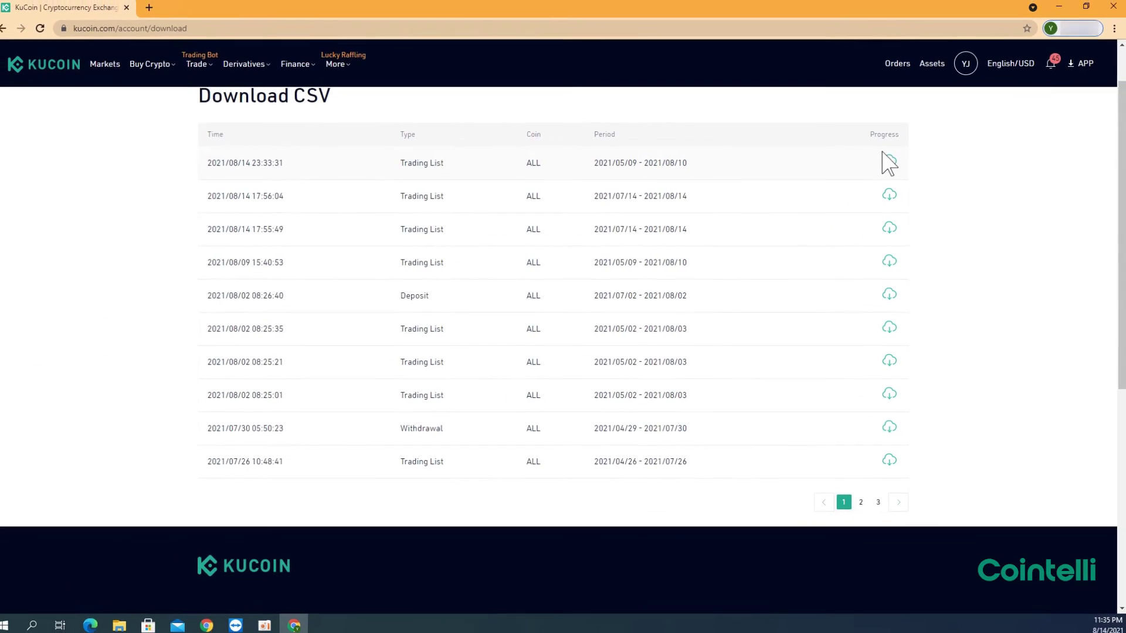
{"action": "left_click", "coordinate": [889, 163]}
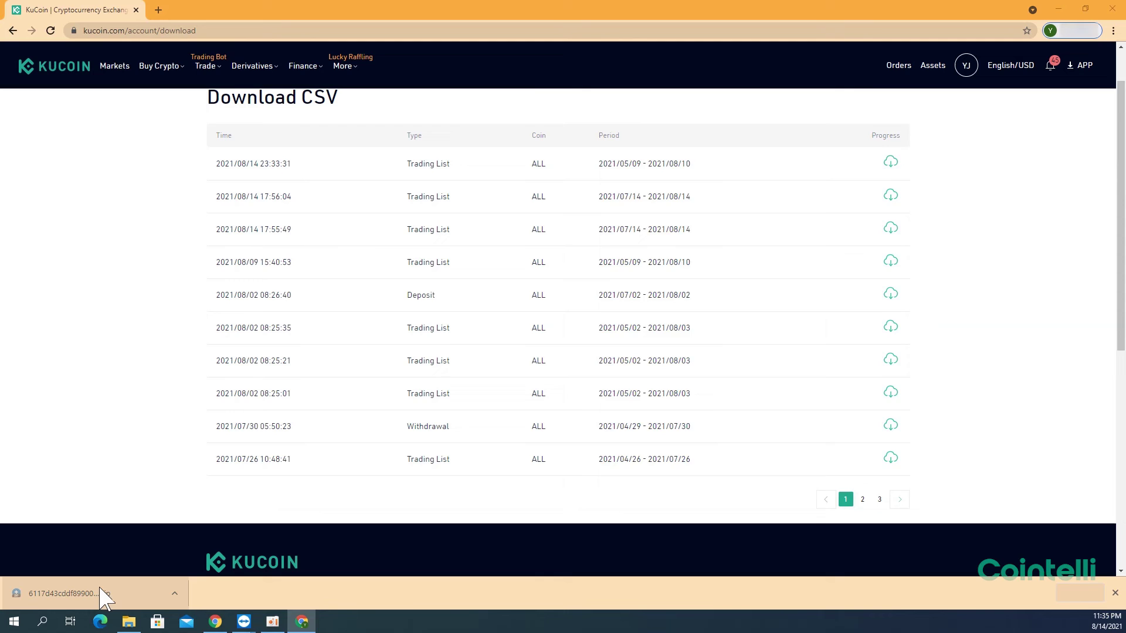
Open the downloaded zip, view the trade CSV, and attach it as Cointelli's Trade file
{"action": "left_click", "coordinate": [103, 597]}
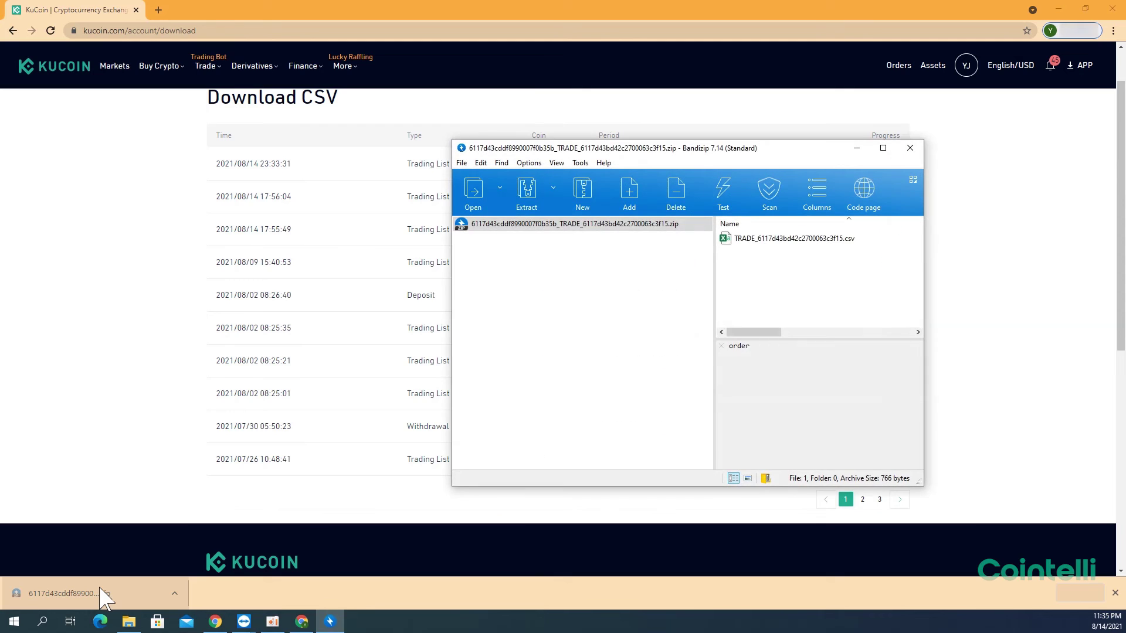
{"action": "double_click", "coordinate": [792, 238]}
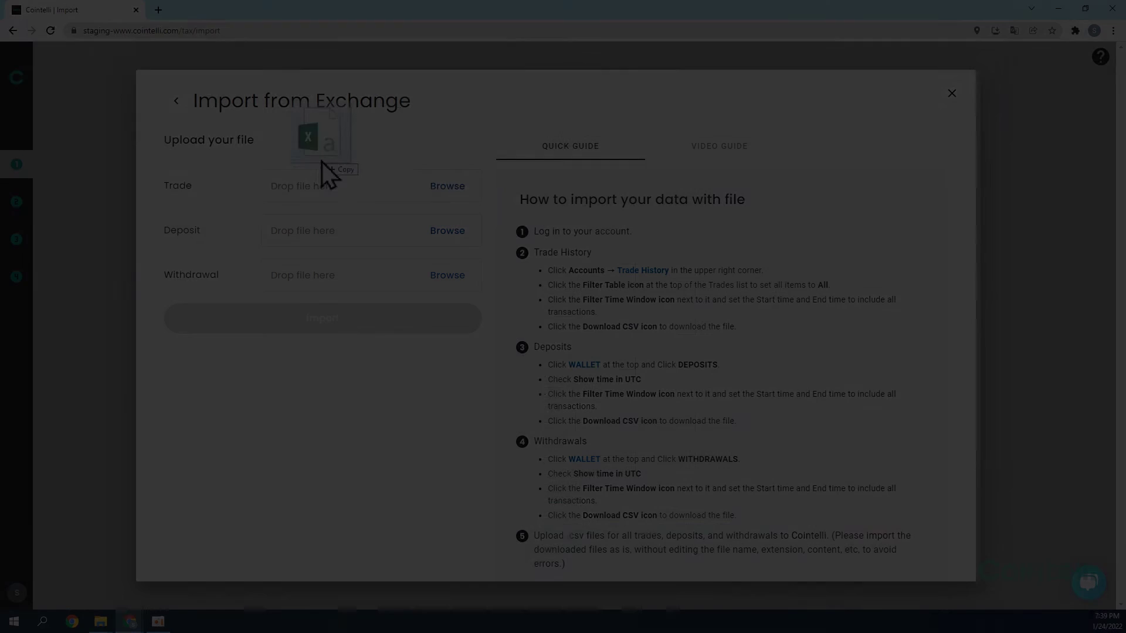
{"action": "left_click_drag", "start_coordinate": [322, 162], "coordinate": [330, 186]}
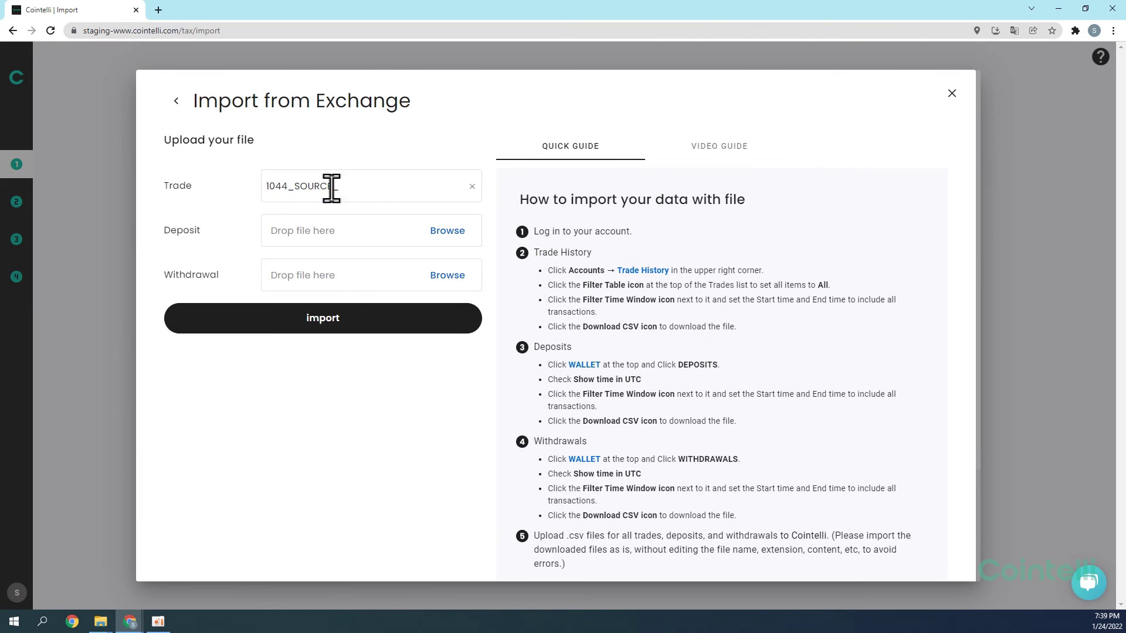
Import the attached KuCoin trade CSV from the Import from Exchange dialog
{"action": "left_click", "coordinate": [360, 321]}
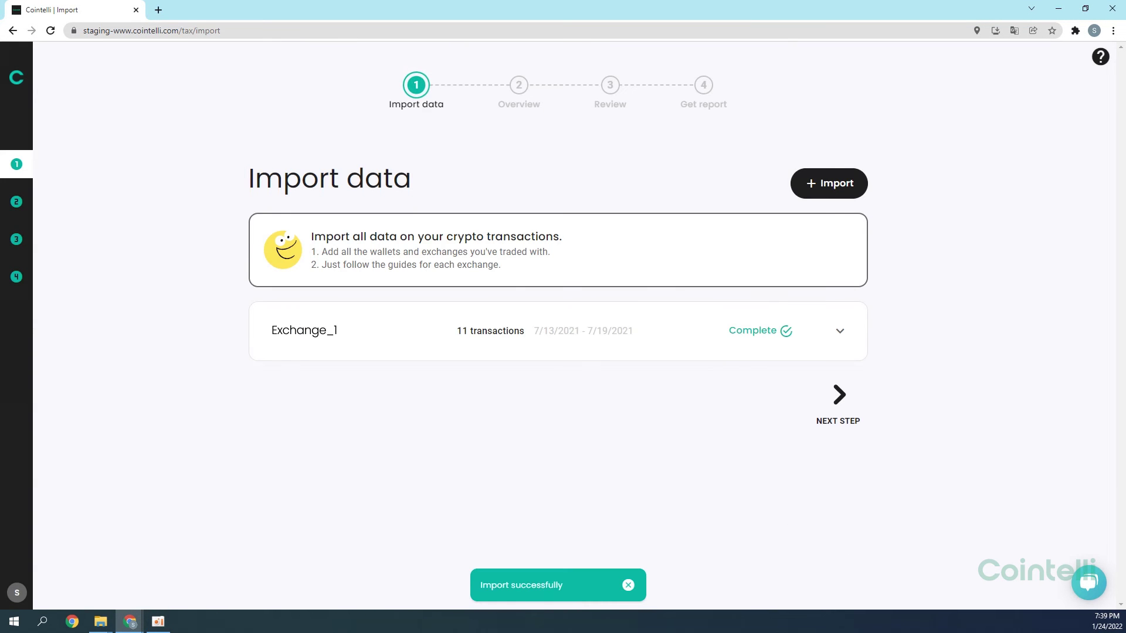